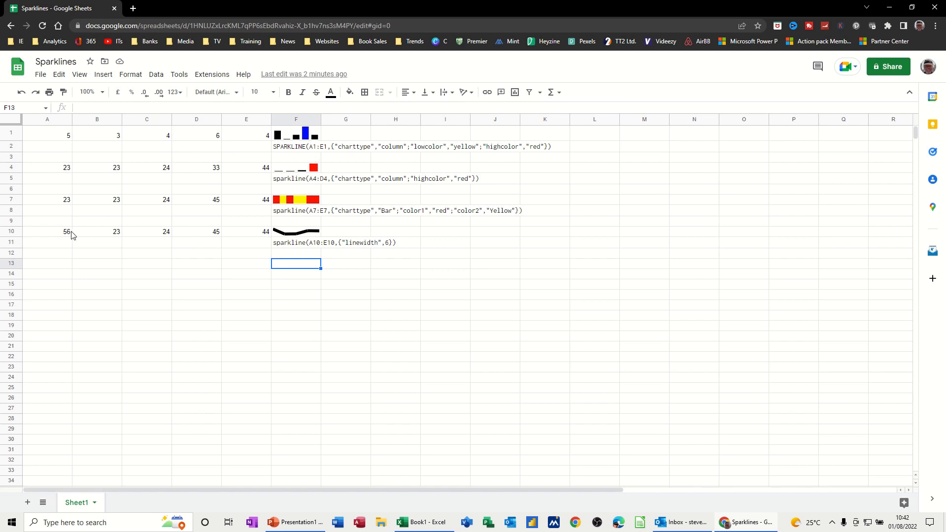
Step: Copy the values in A10:E10 into row 13, starting at A13
left_click_drag(60, 236, 240, 238)
key("ctrl+c")
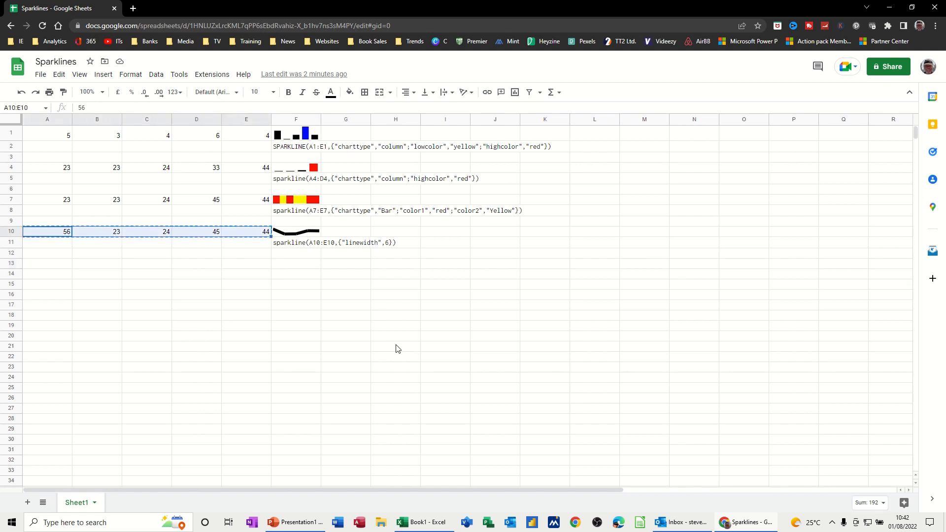
left_click(58, 265)
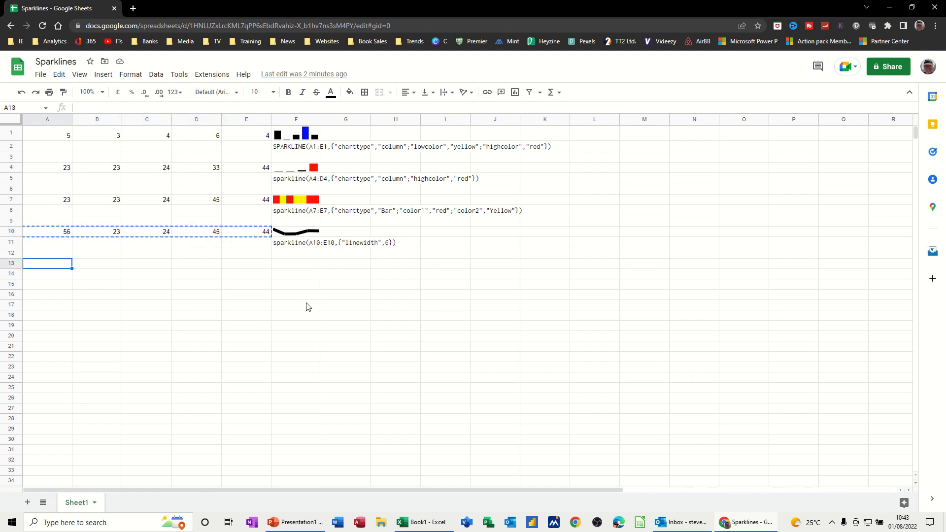
key("ctrl+v")
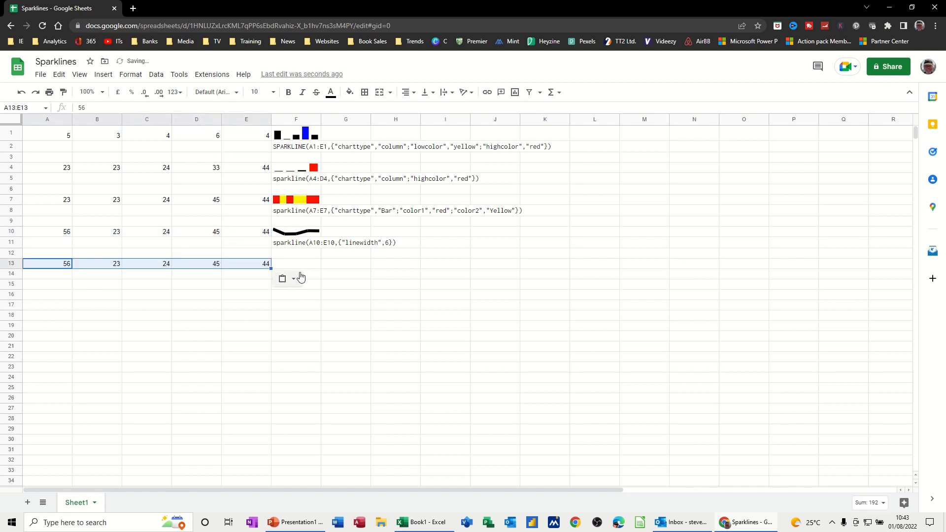
Step: Create a default line sparkline in F13 from the data in A13:E13
left_click(287, 263)
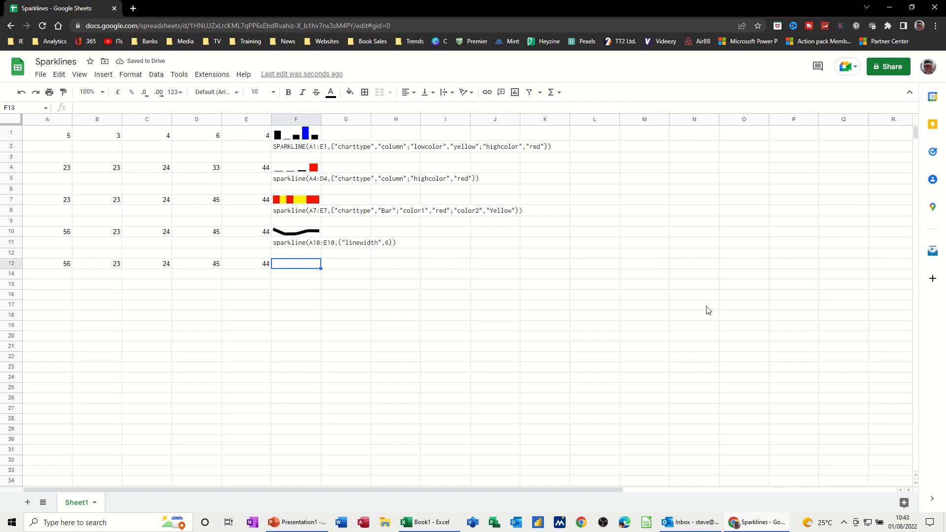
type("=")
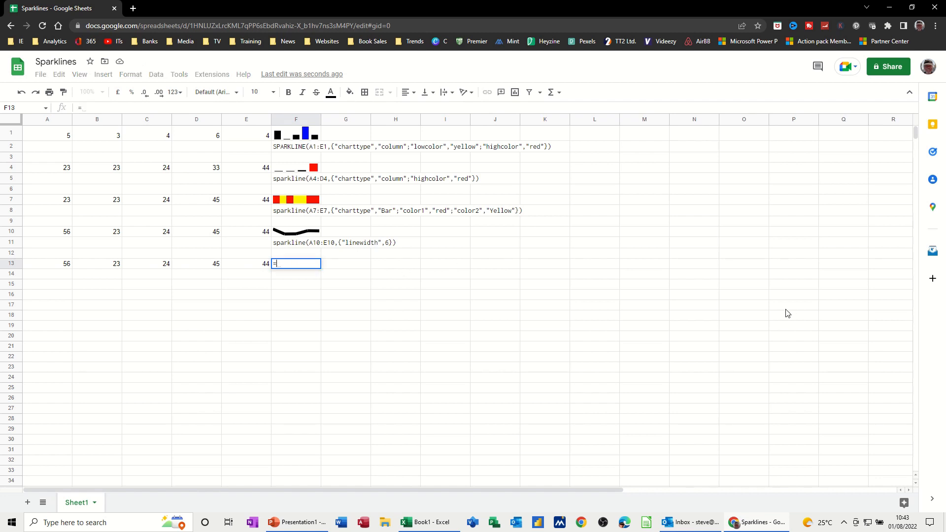
type("sparkline")
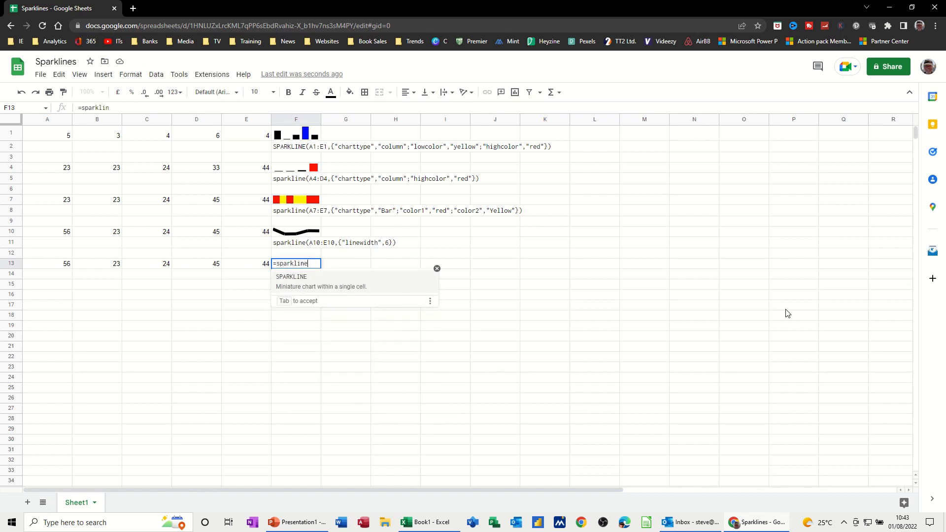
type("(")
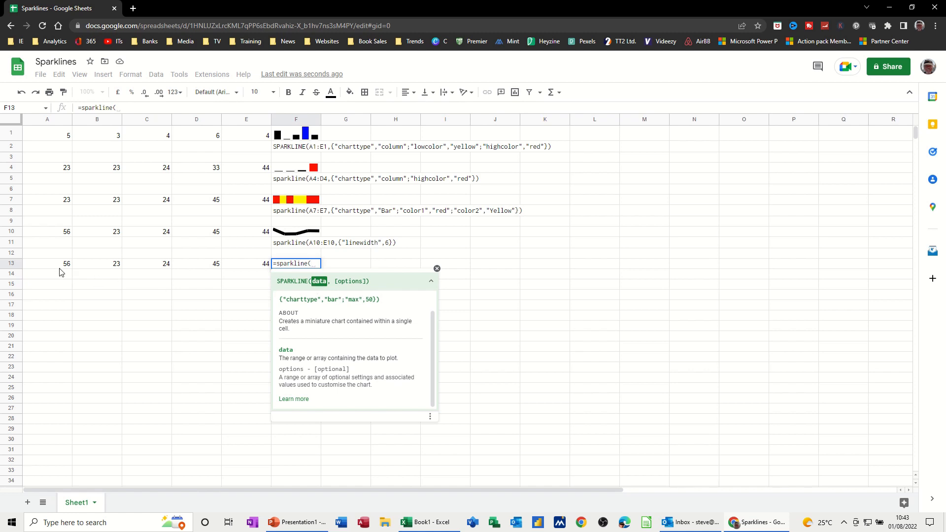
left_click_drag(56, 266, 247, 267)
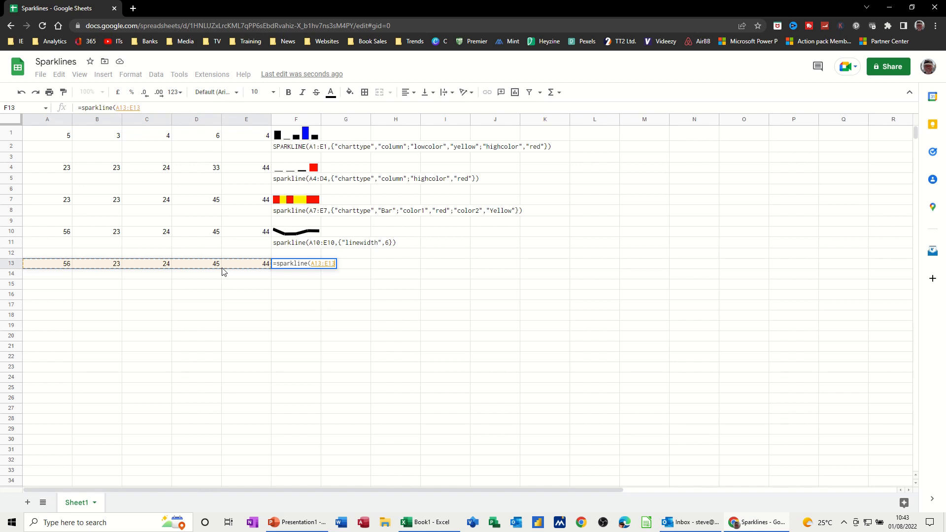
key("Return")
Step: Add the option {"charttype","column"} to the sparkline formula in F13 to make it a column chart
key("Up")
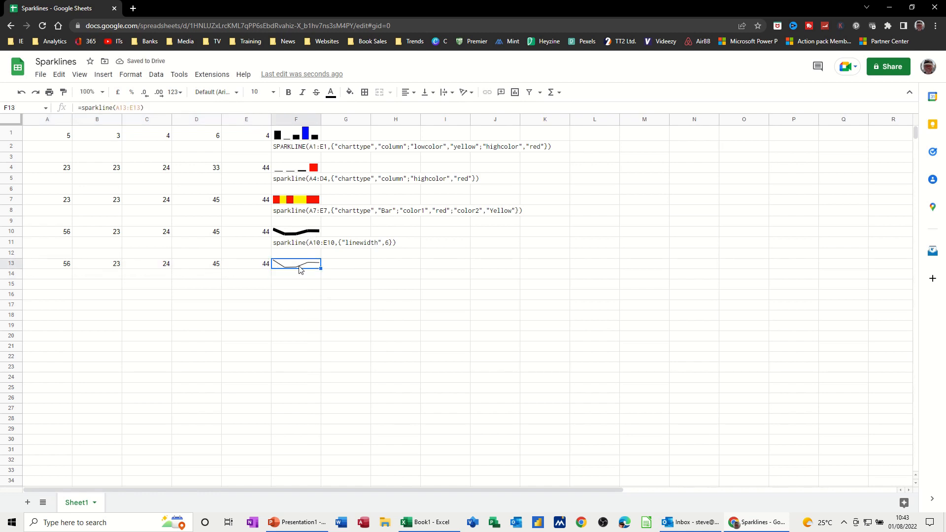
left_click(143, 108)
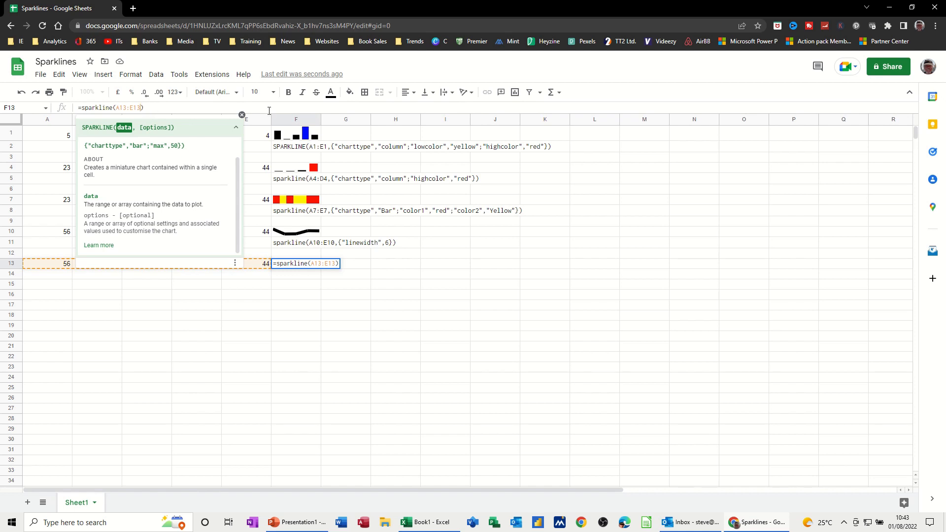
type(", ")
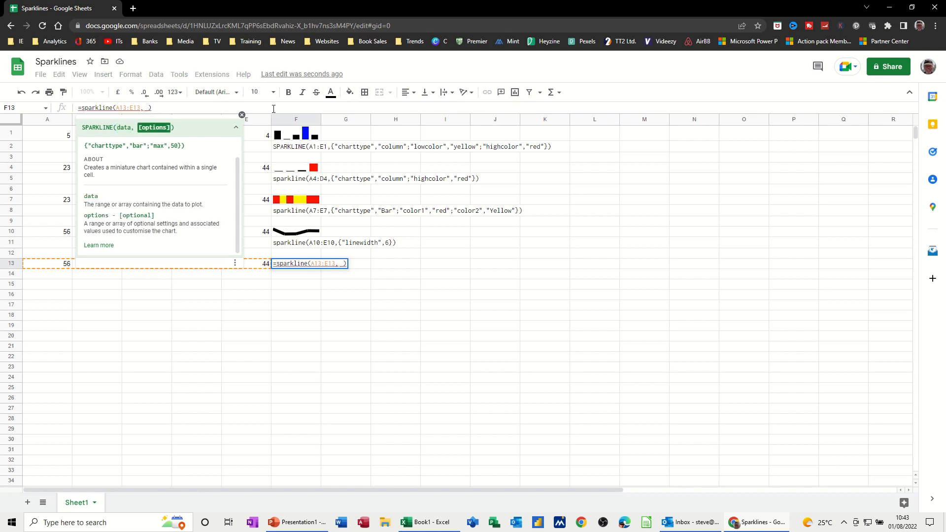
type("{charttype")
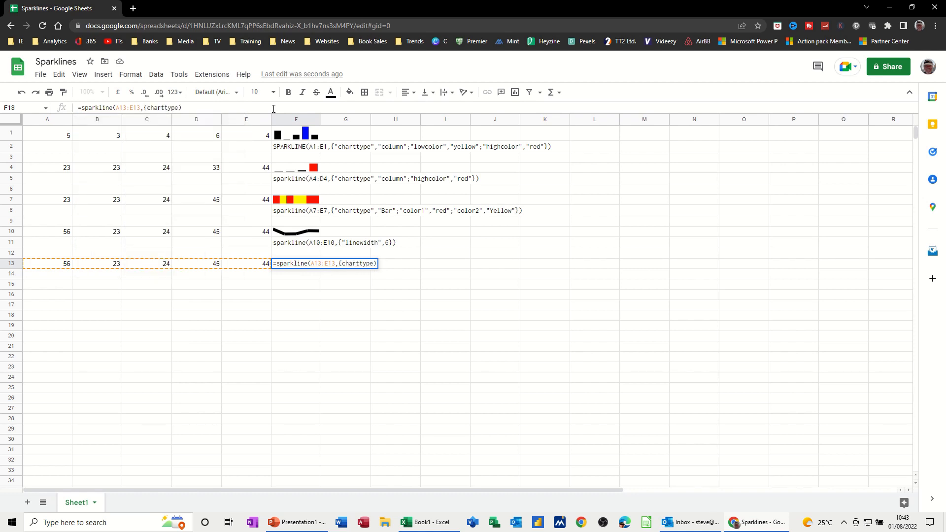
type("\"")
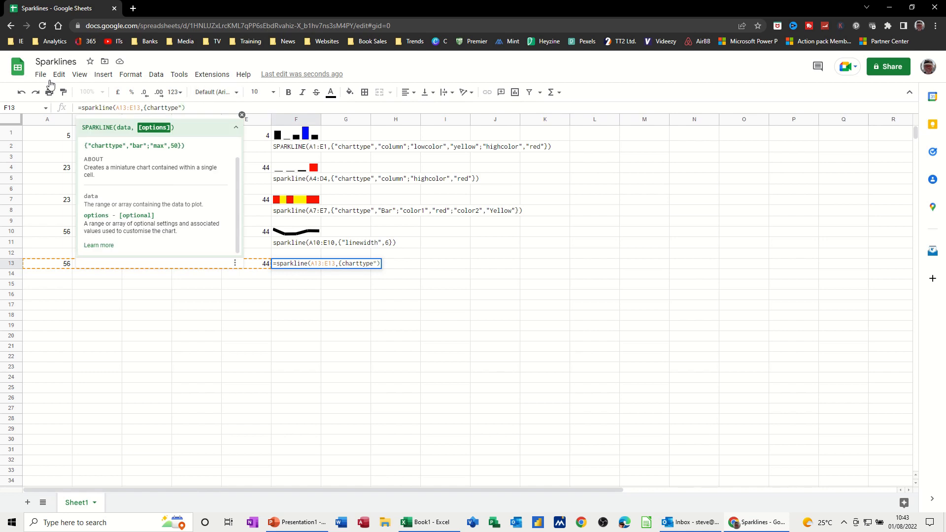
type("\",")
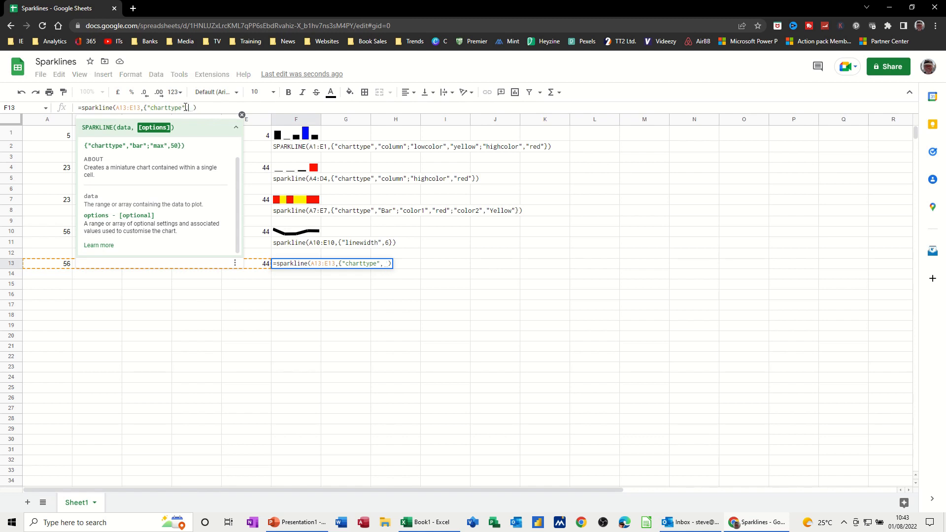
key("BackSpace")
type("\"")
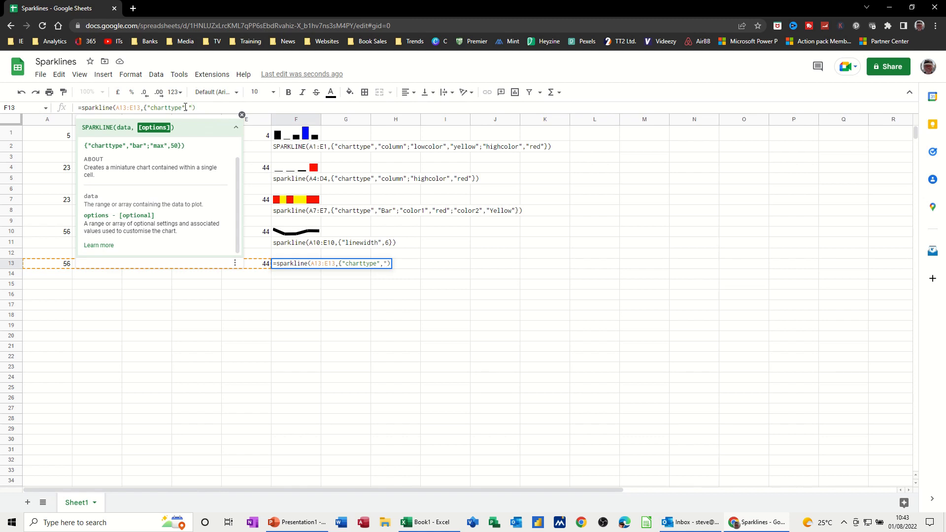
type("column\"}")
key("Return")
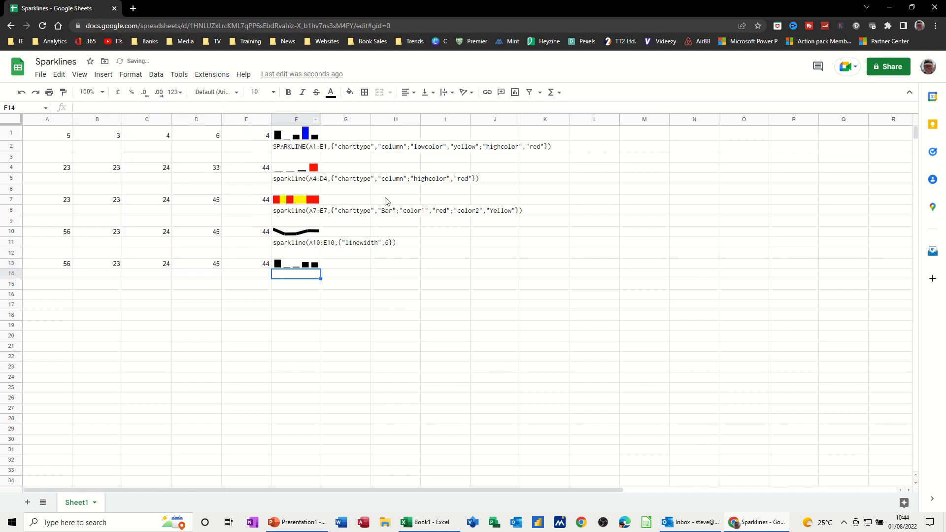
Step: Extend the F13 sparkline options with "highcolor","red" after the column chart type, separated by a semicolon
left_click(315, 264)
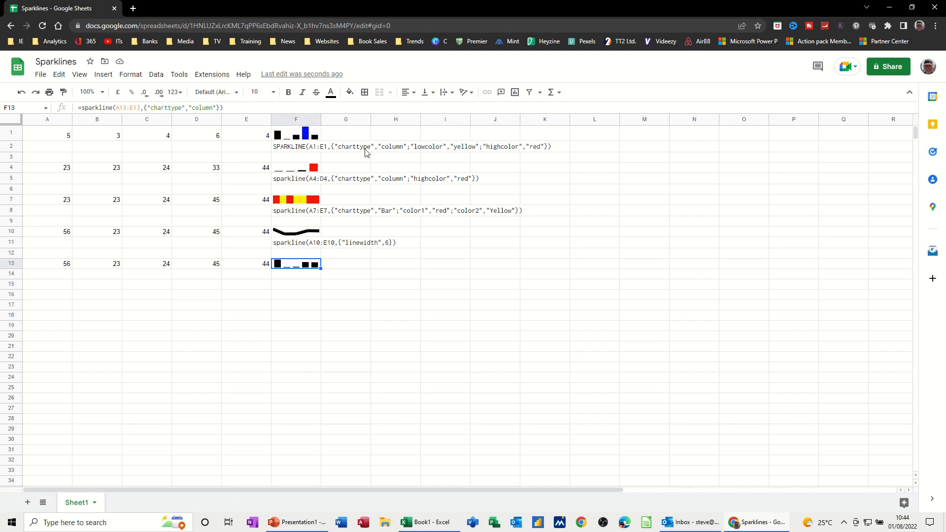
left_click(217, 107)
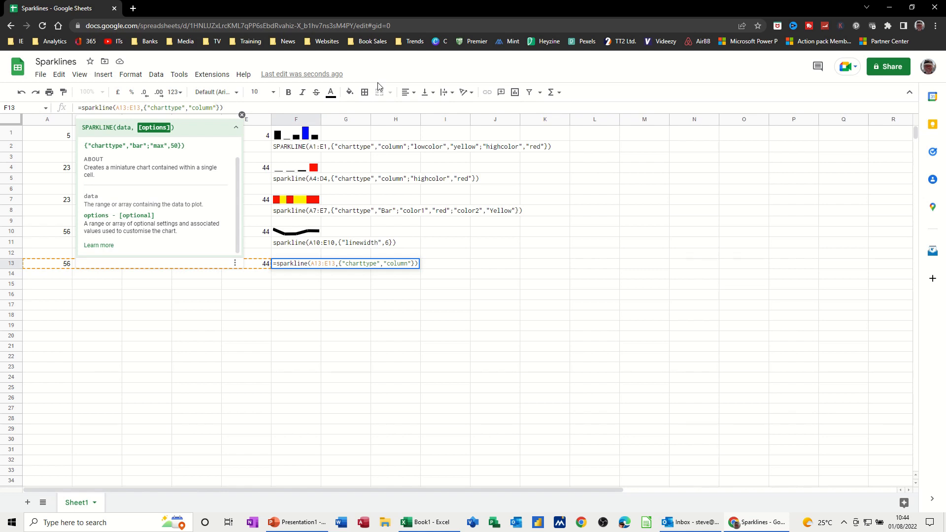
type("; ")
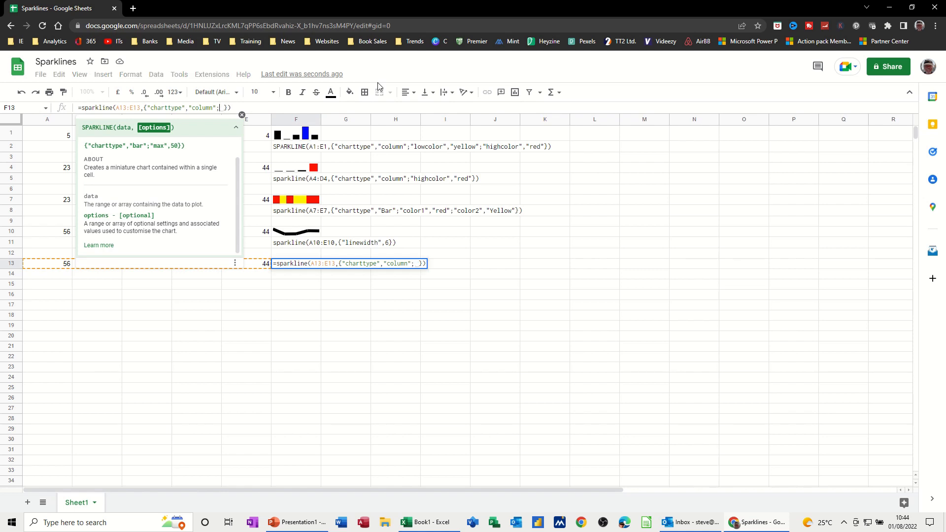
type("\"")
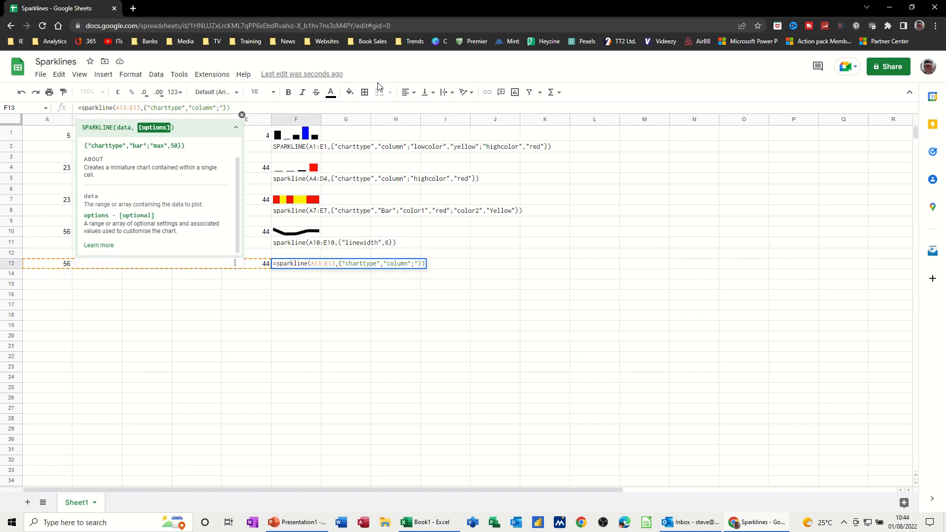
type("highcolor\"")
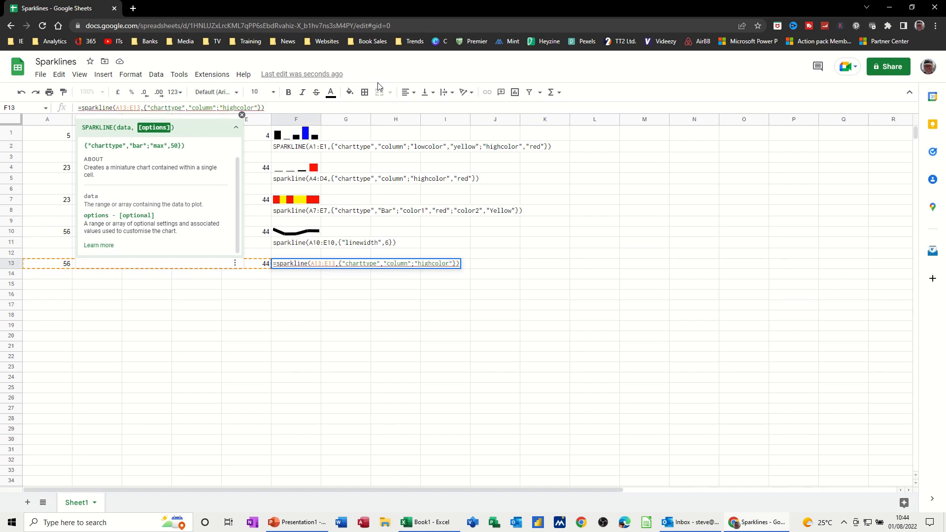
type(",")
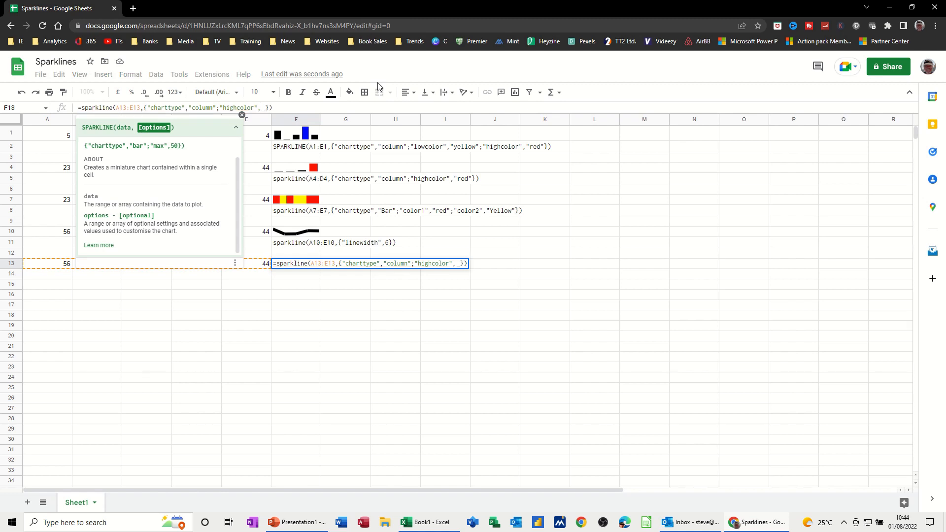
key("BackSpace")
type("\"red\"")
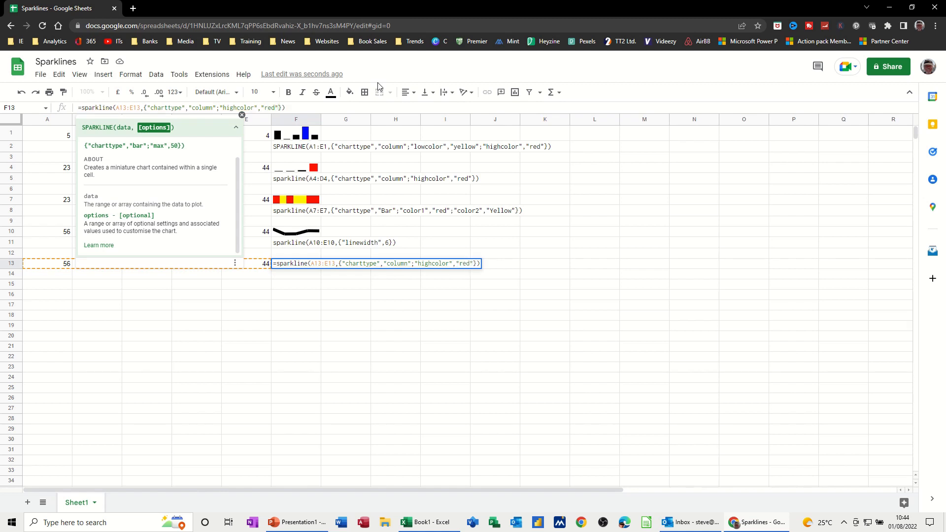
key("Return")
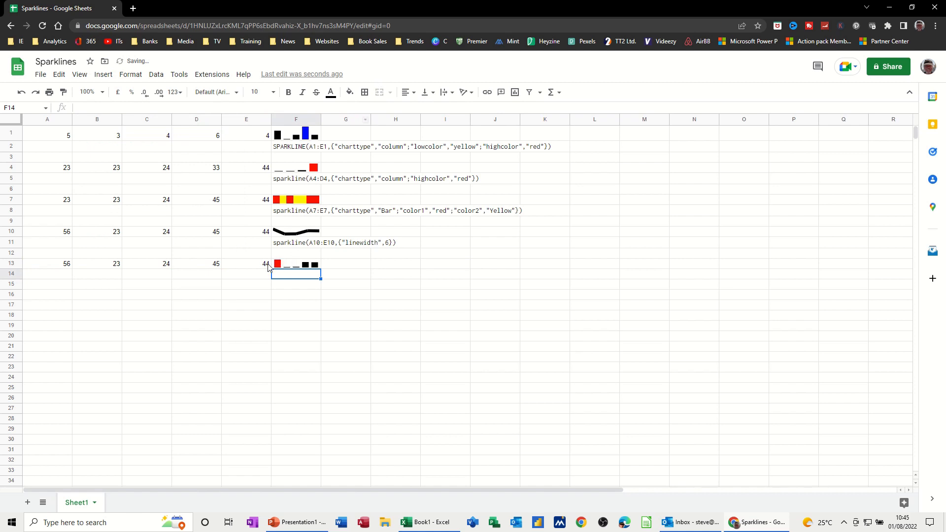
Step: Change the value in E13 to 66
left_click(254, 266)
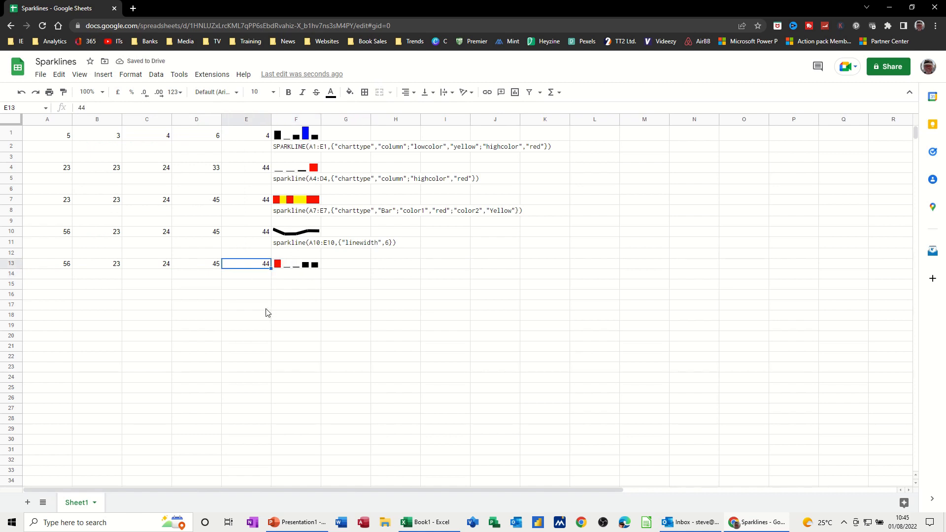
type("66")
key("Return")
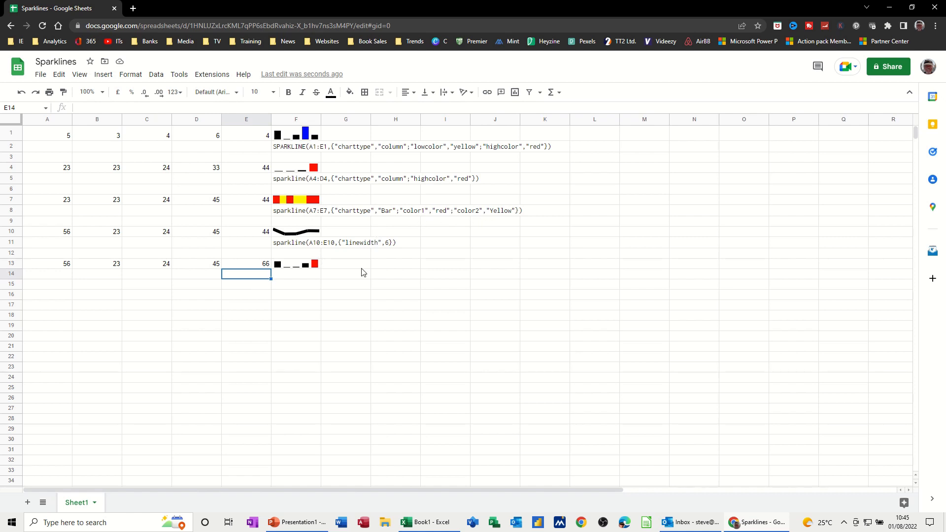
Step: Copy the values in A7:E7 into row 15, starting at A15
left_click_drag(58, 201, 236, 203)
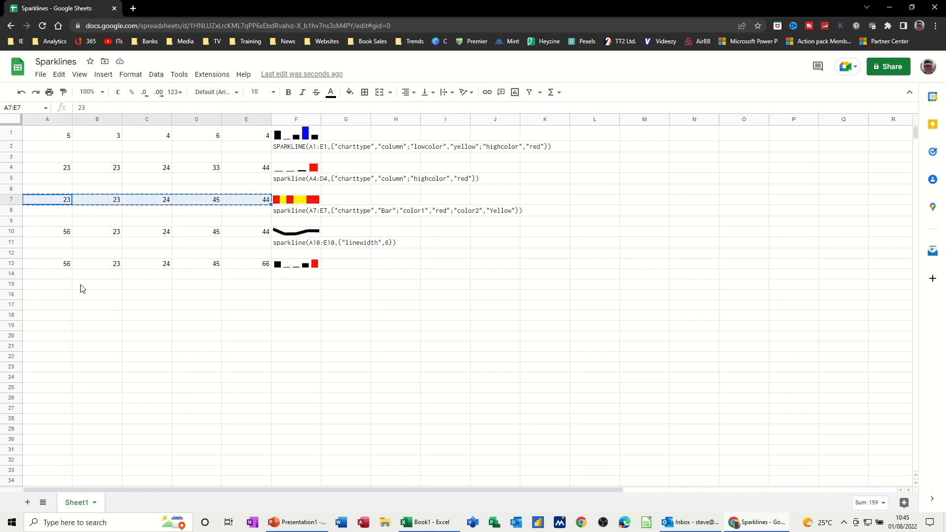
left_click(58, 287)
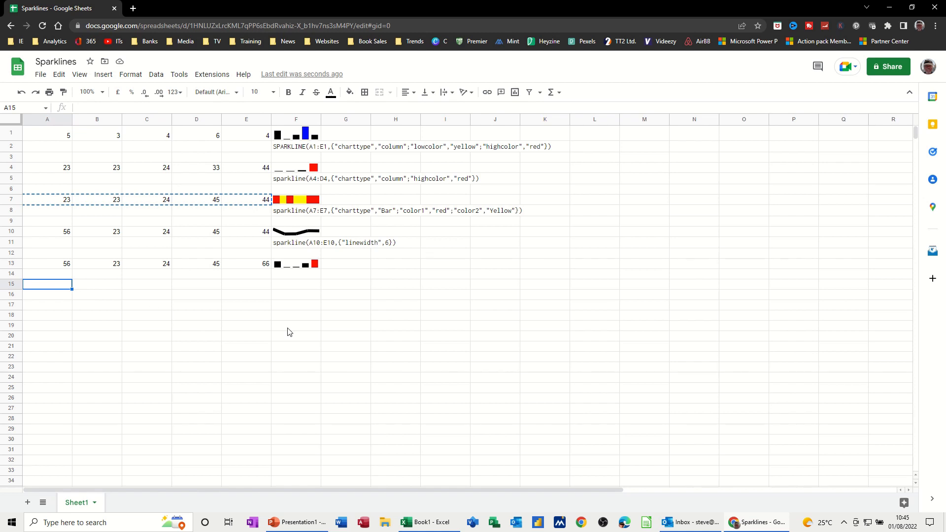
key("ctrl+v")
Step: Start a SPARKLINE formula in F15 for the range A15:E15 with the option "charttype","bar"
left_click(295, 286)
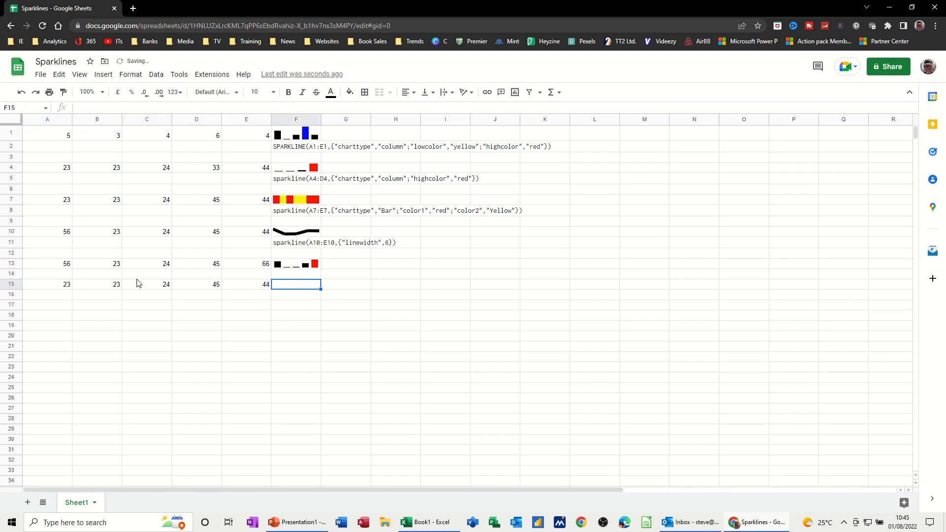
type("=")
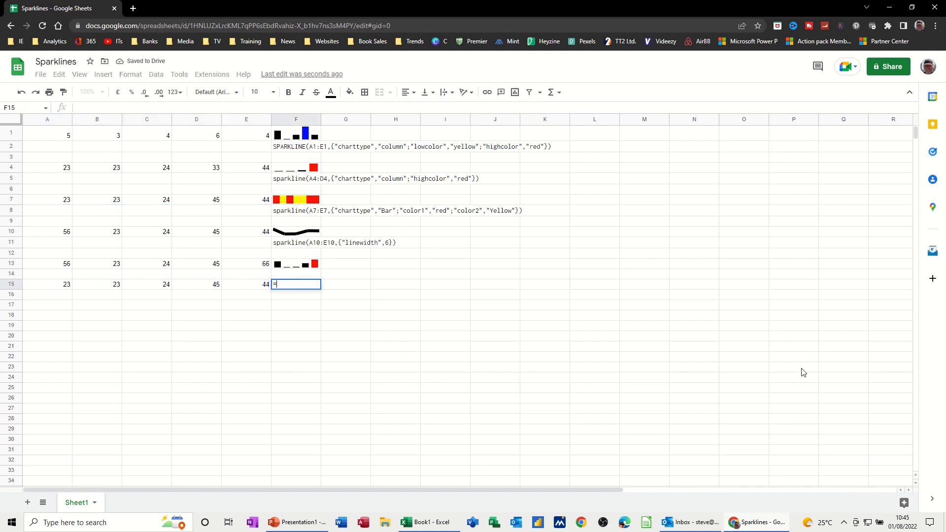
type("sparkline(")
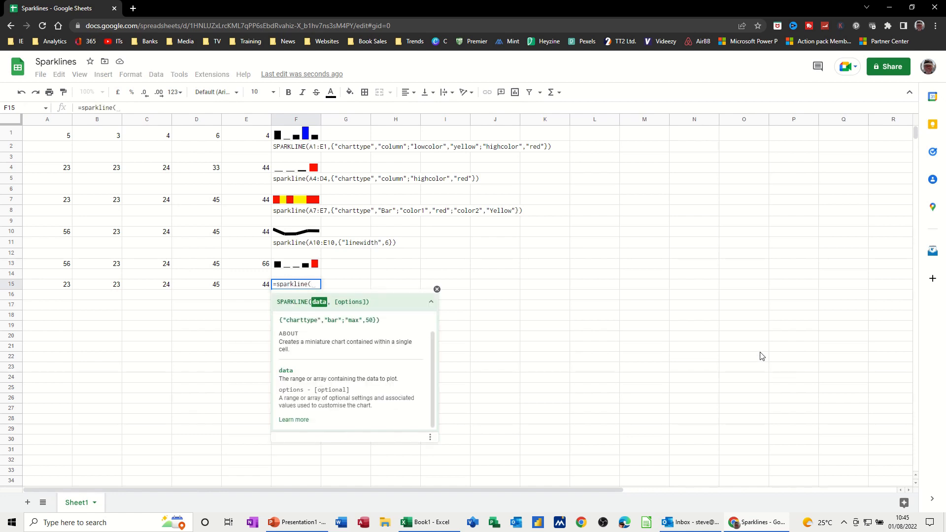
left_click_drag(53, 286, 241, 285)
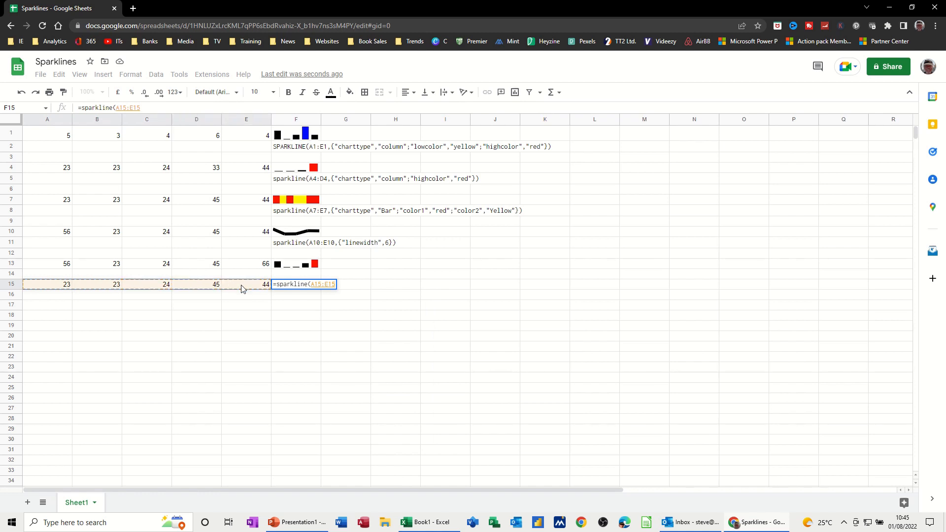
type(",")
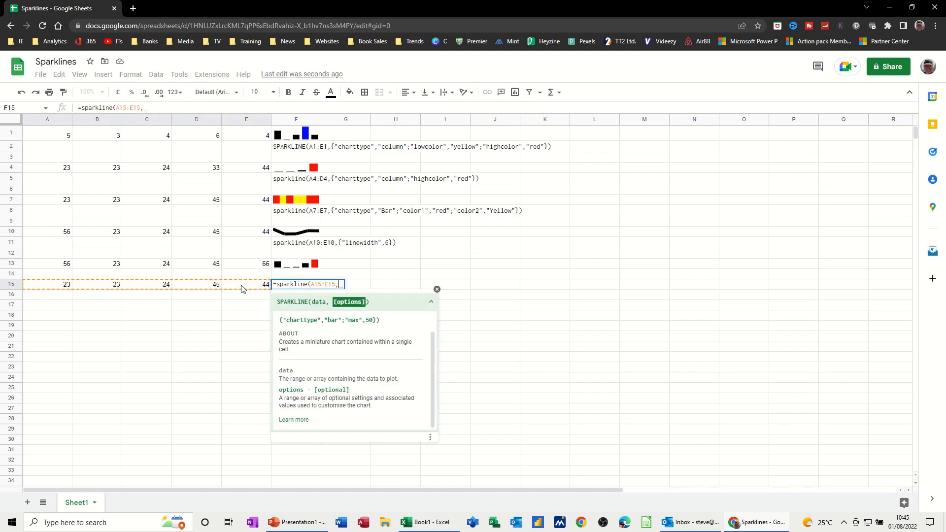
type("{\"charttype")
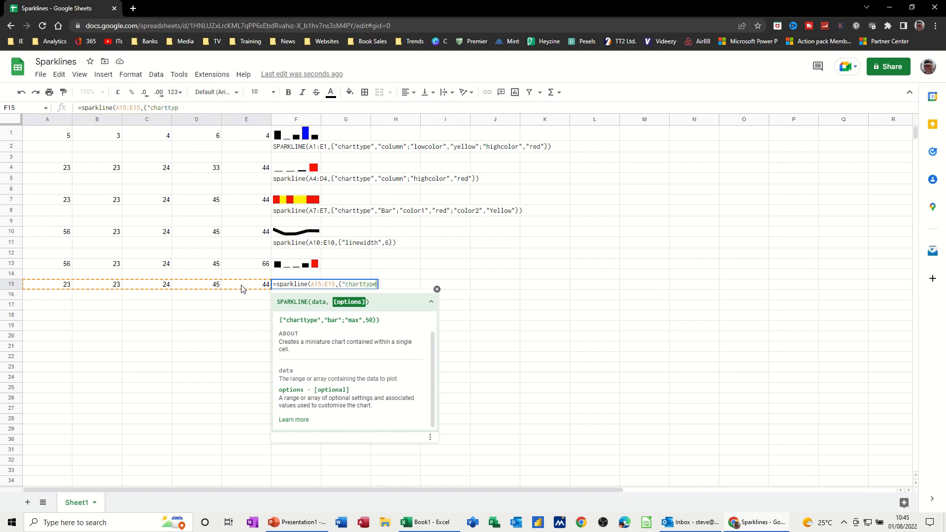
type("\",")
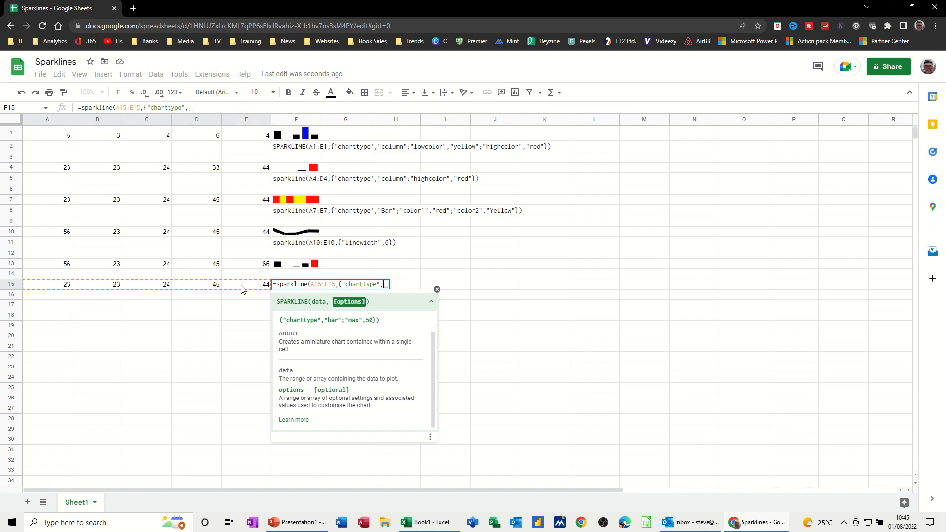
type("\"bar\"")
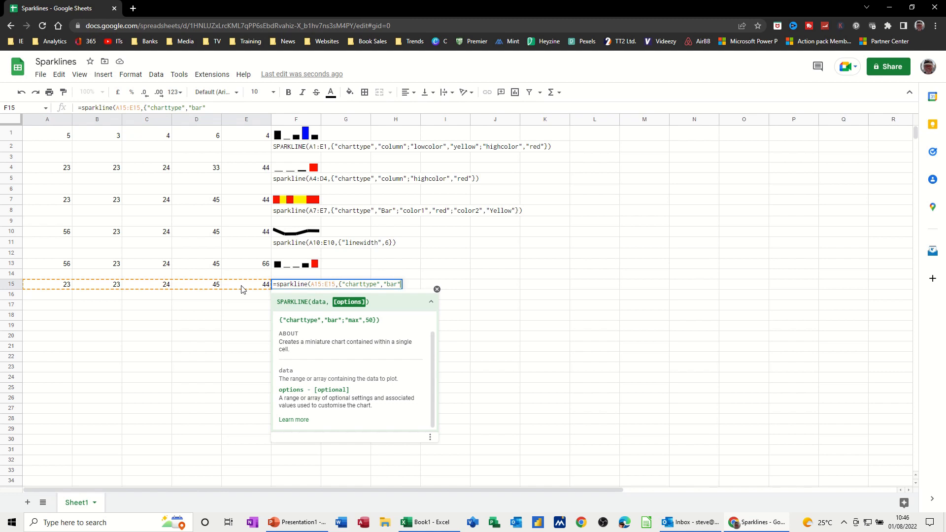
Step: Complete the F15 sparkline options with "color1","red" and "color2","yellow", separated by semicolons, and enter the formula
type(";")
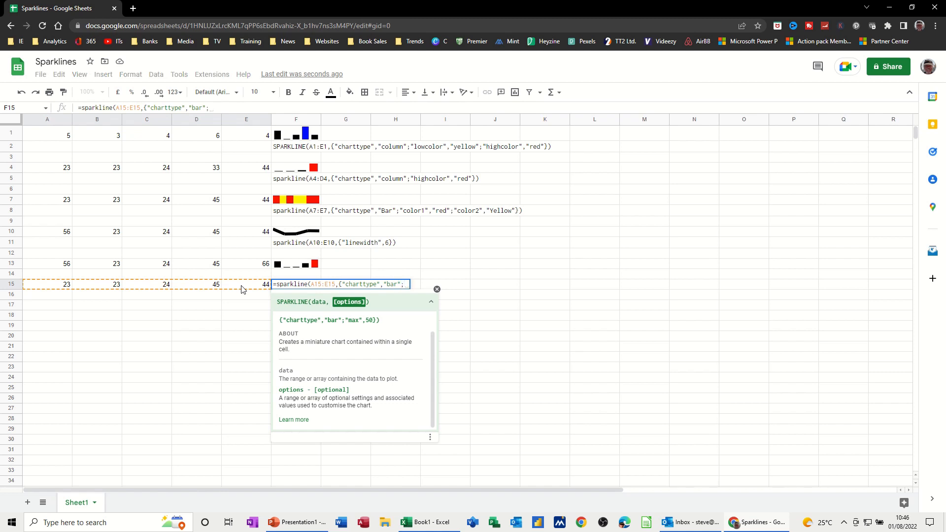
type("\"colo")
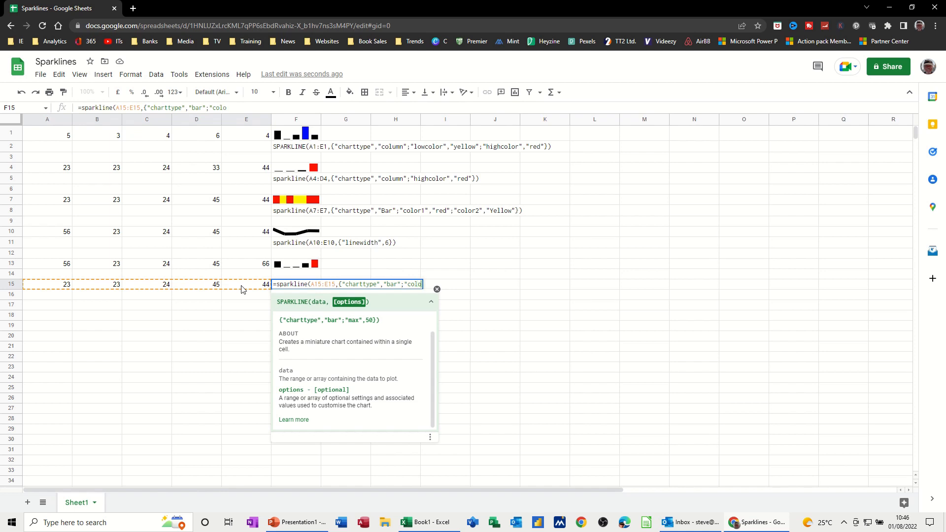
type("r1\",\"red\";")
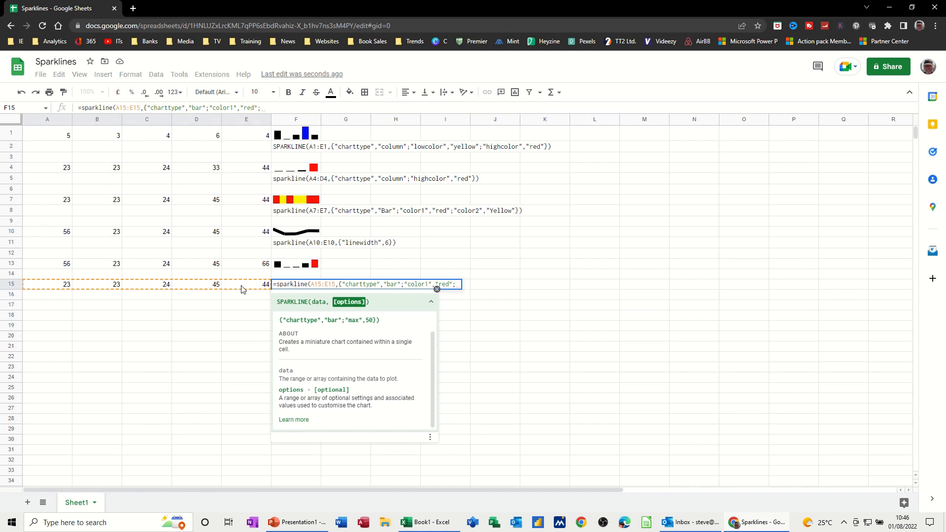
type("\"colo")
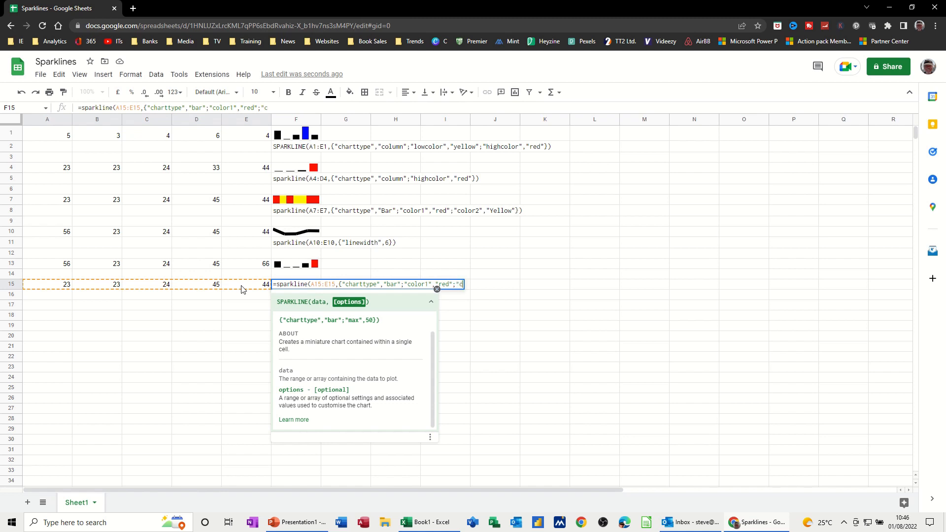
type("r2\",\"yellow\"")
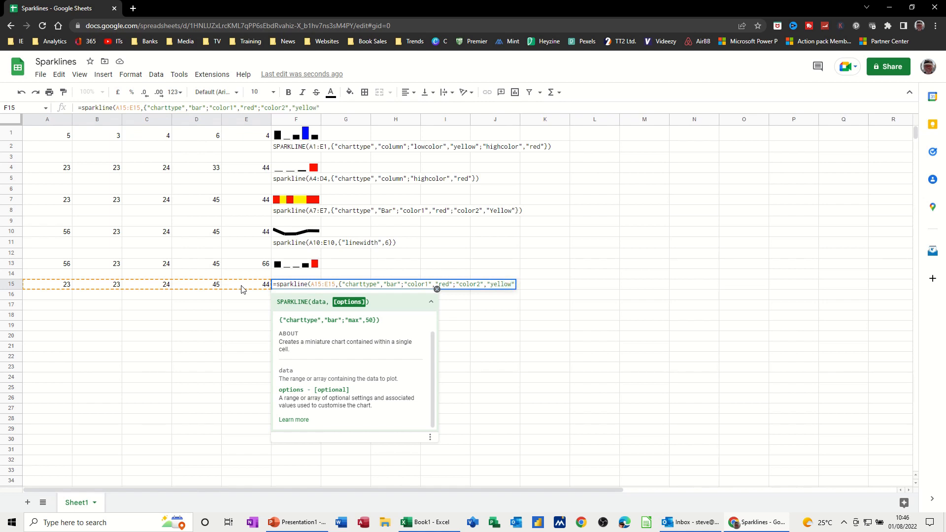
type("})")
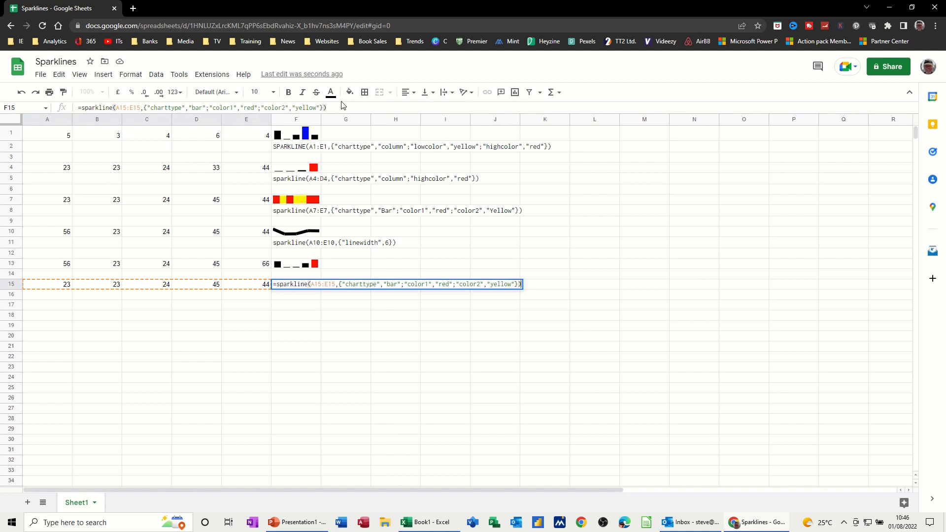
key("Return")
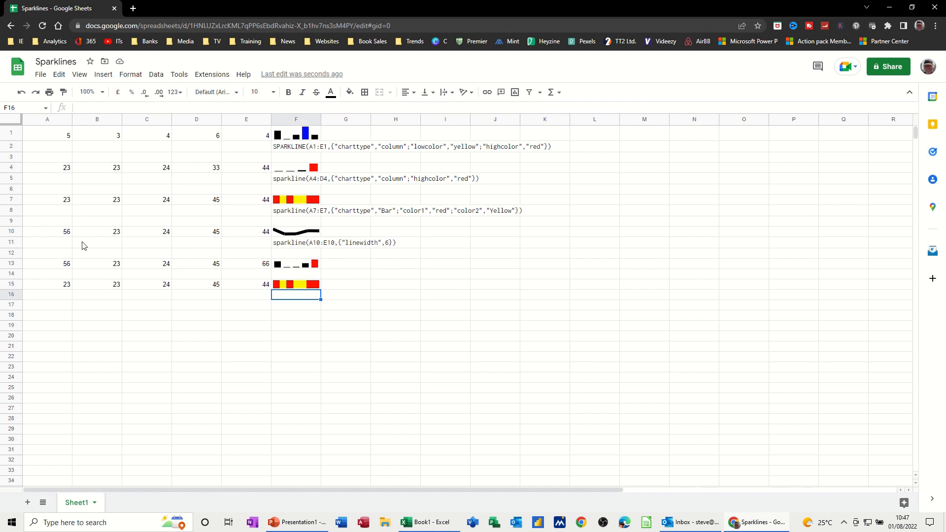
Step: Copy the values in A10:E10 into row 17, starting at A17
left_click_drag(63, 238, 244, 240)
key("ctrl+c")
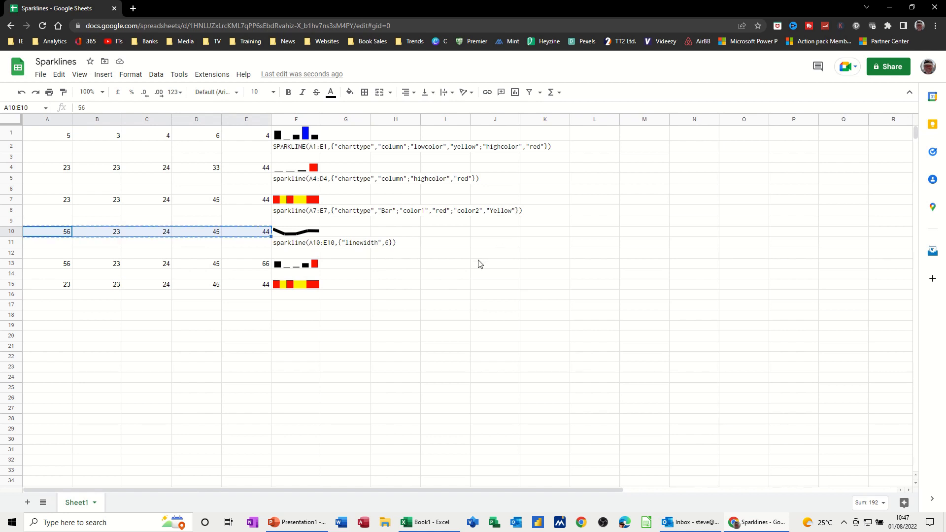
left_click(62, 305)
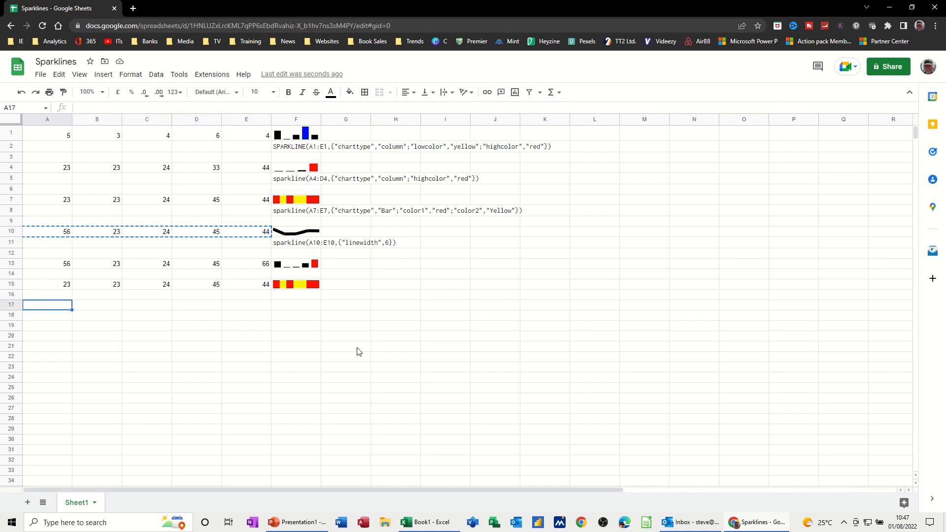
key("ctrl+v")
Step: Enter the formula =sparkline(A17:E17,{"linewidth",7}) in F17 to draw a thick line sparkline
left_click(291, 308)
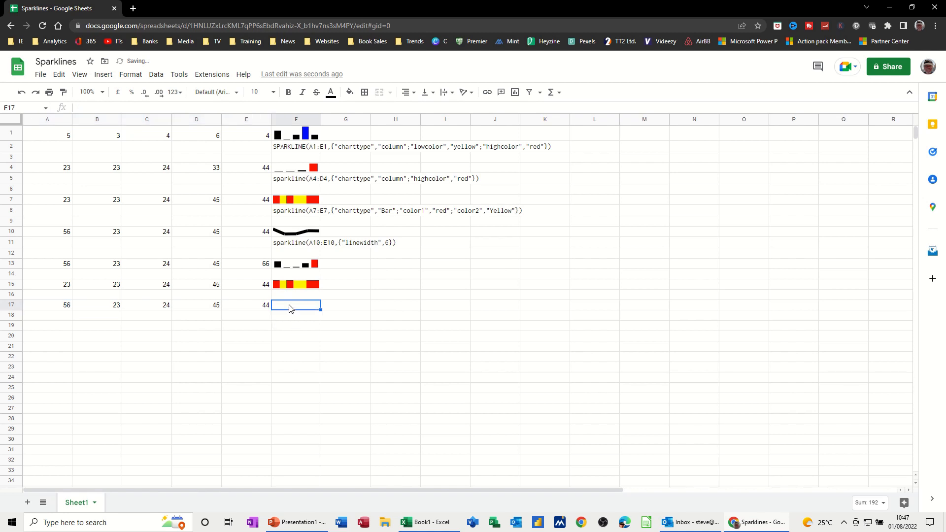
type("=")
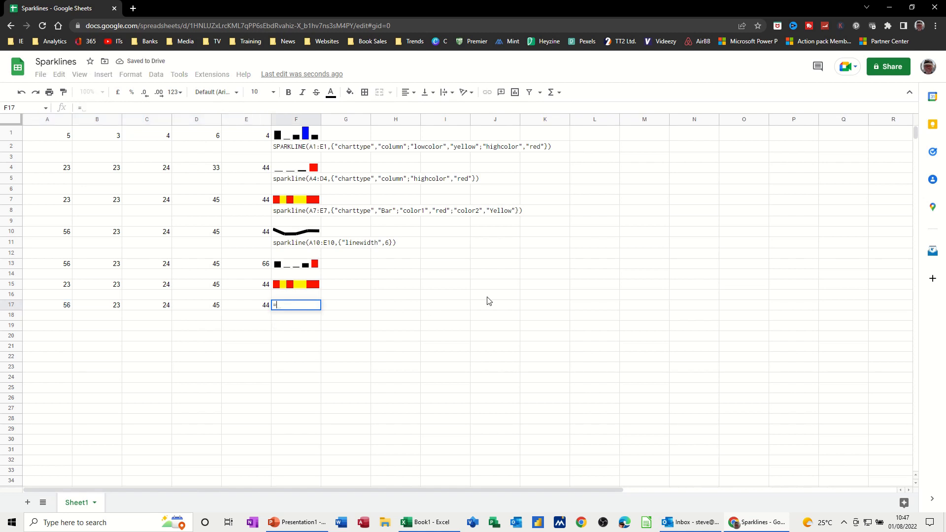
type("sparkline")
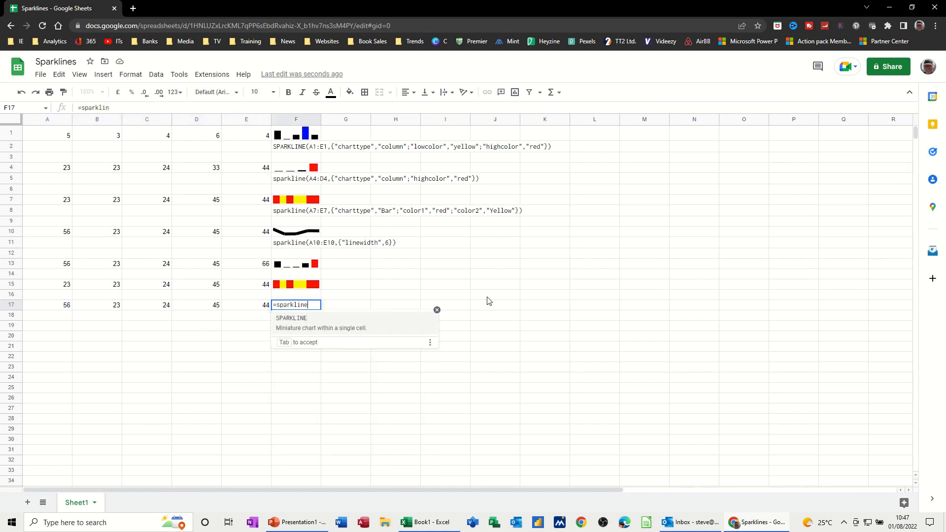
type("(")
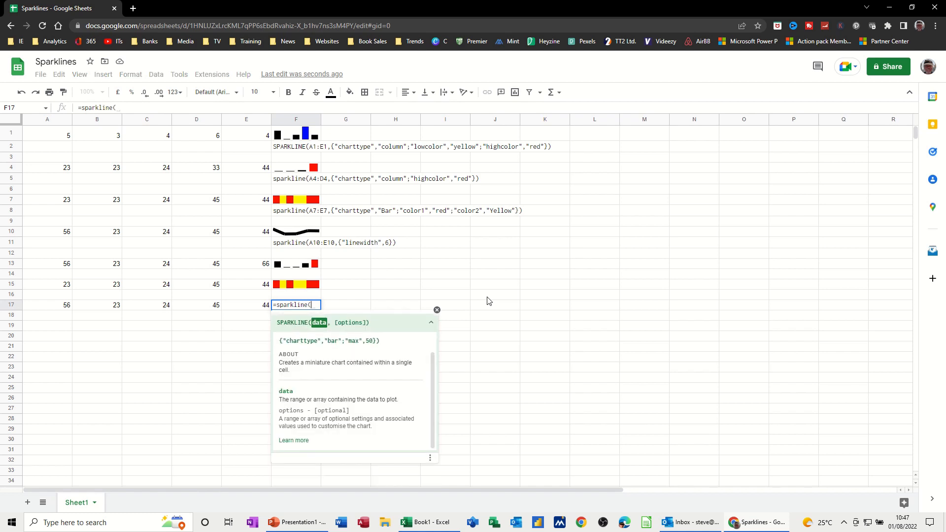
left_click(67, 308)
left_click_drag(66, 308, 232, 308)
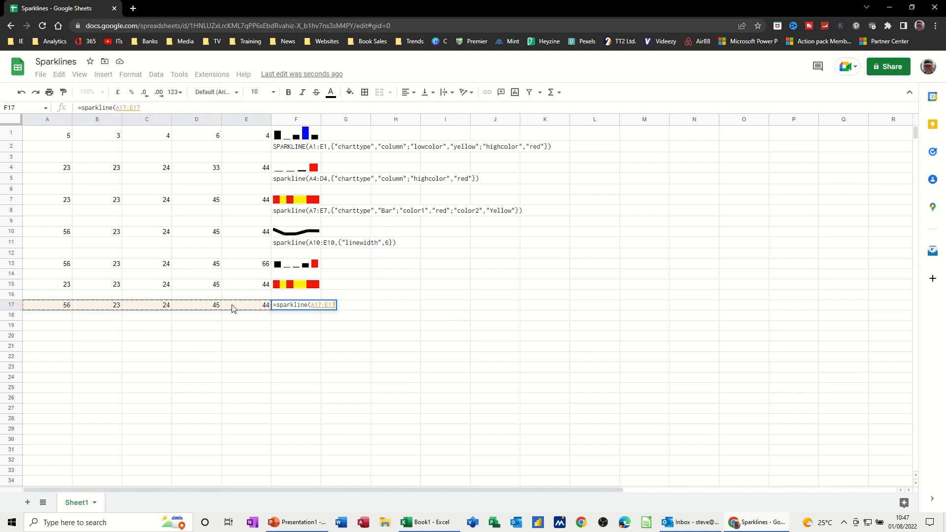
type(",")
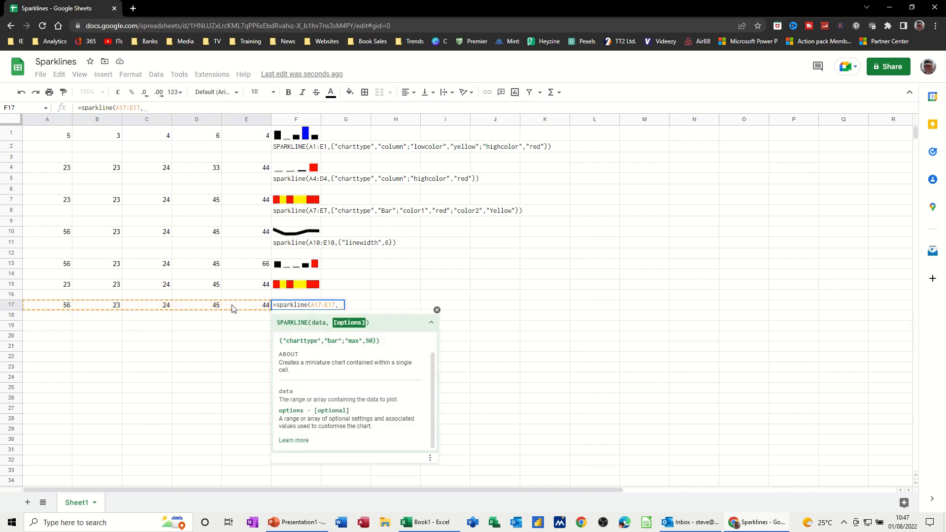
type("{\"li")
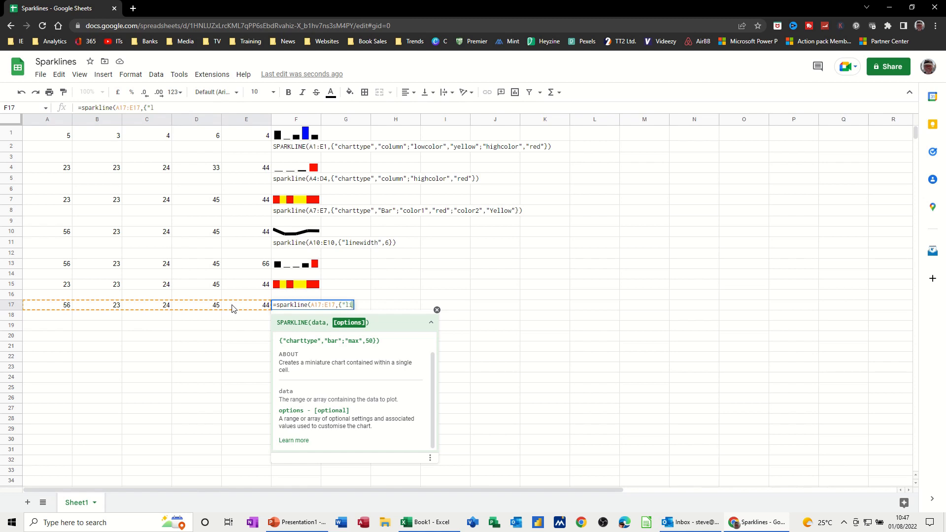
type("newidth\",7})")
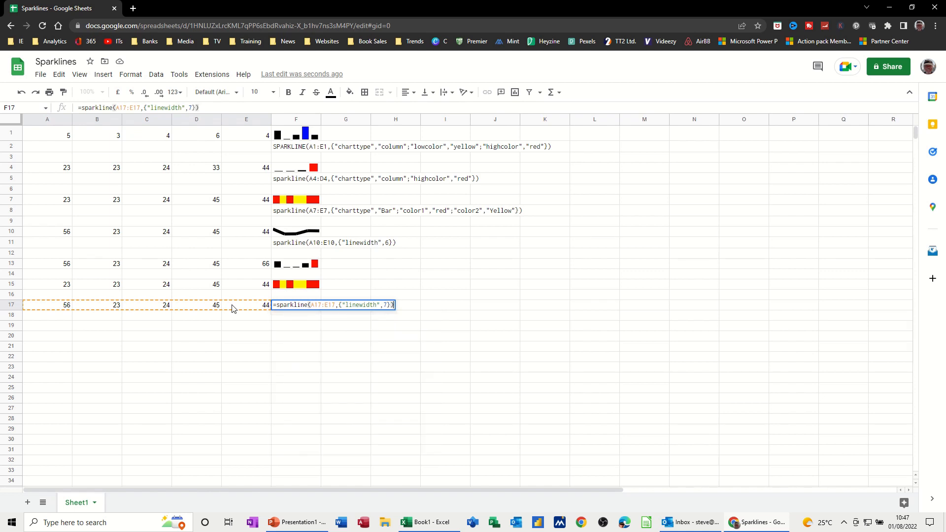
key("Return")
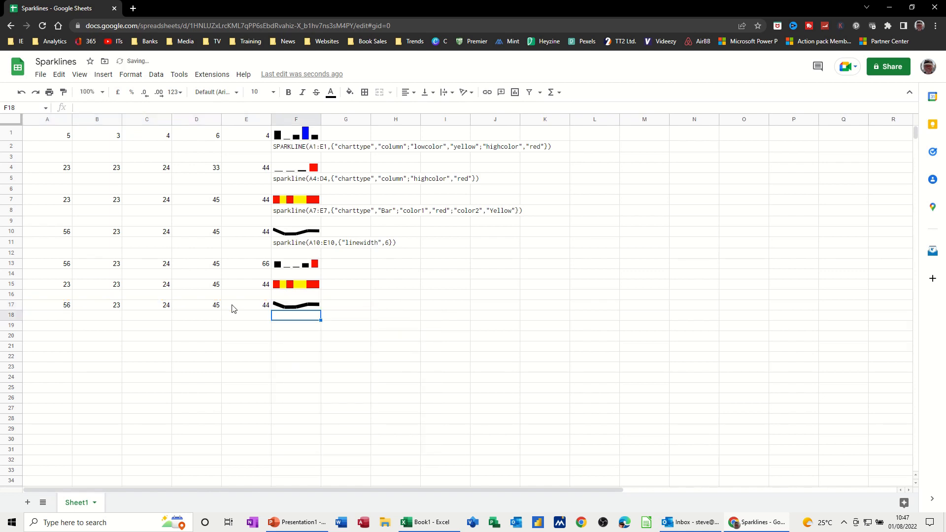
left_click(279, 306)
key("Delete")
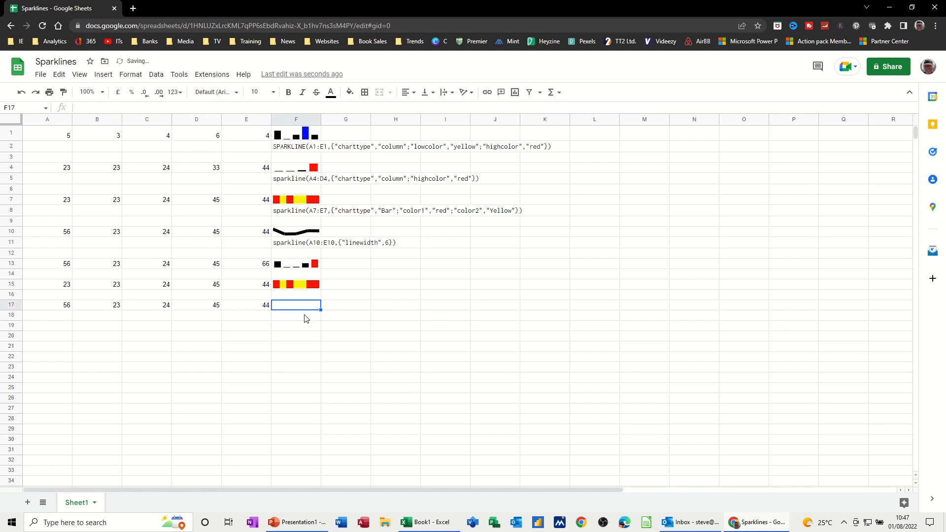
key("ctrl+z")
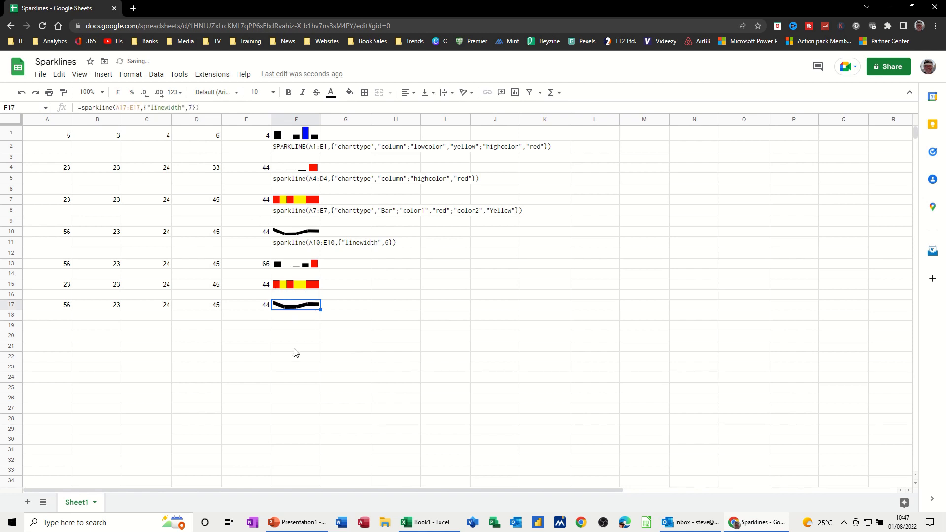
Step: Set the linewidth in the F17 sparkline formula to 4 and select the cell again
left_click(193, 109)
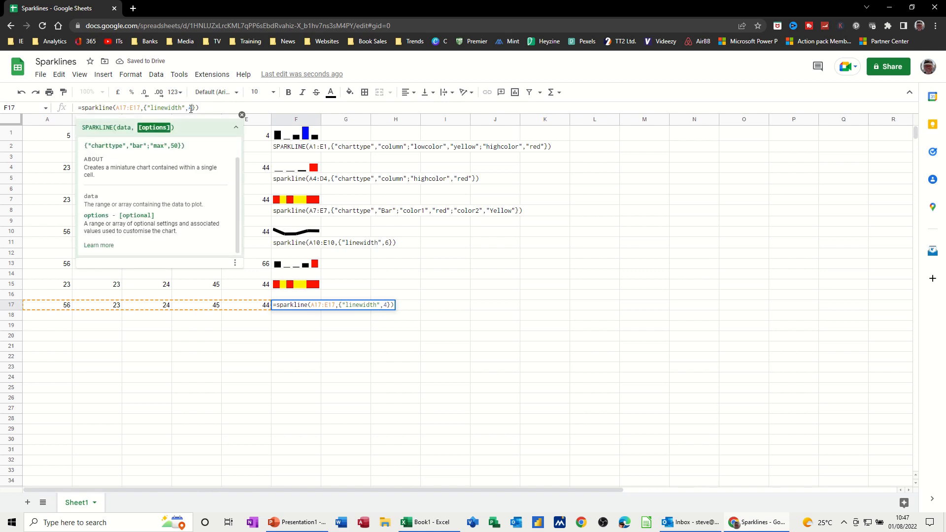
type("4")
key("Return")
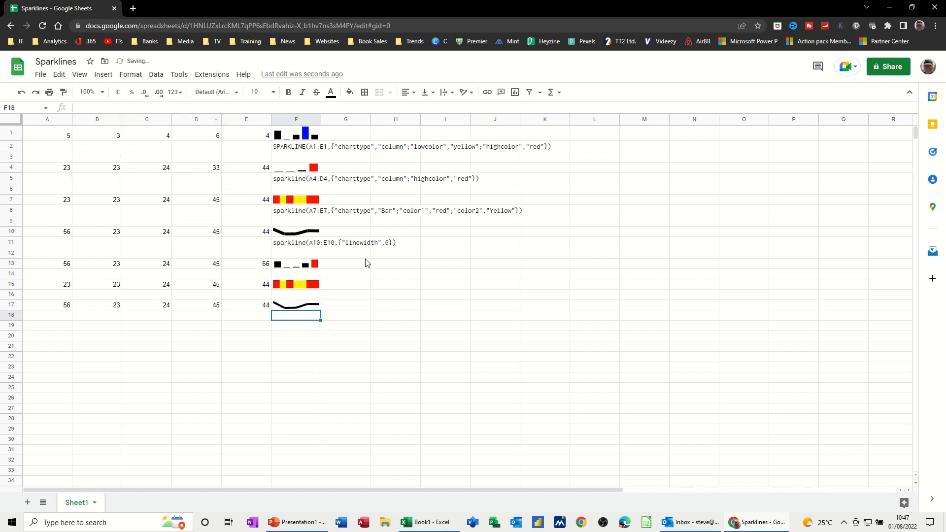
left_click(292, 306)
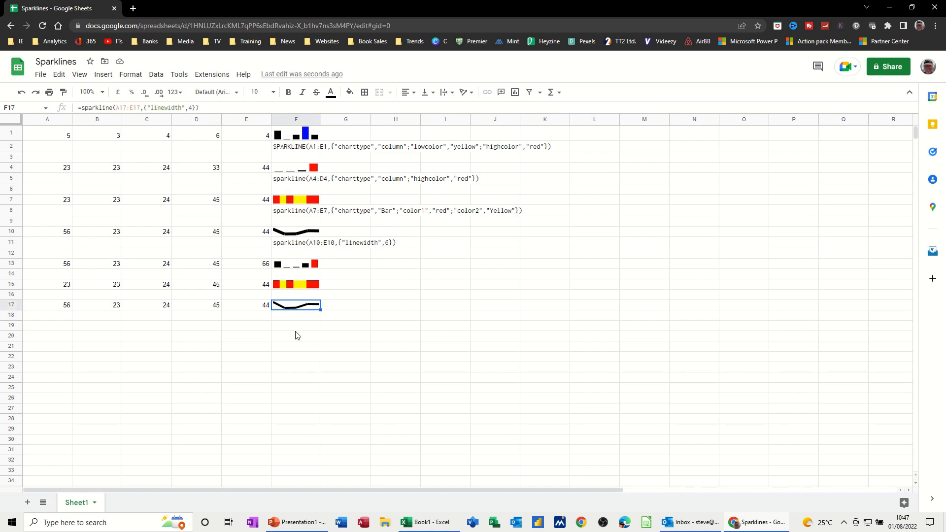